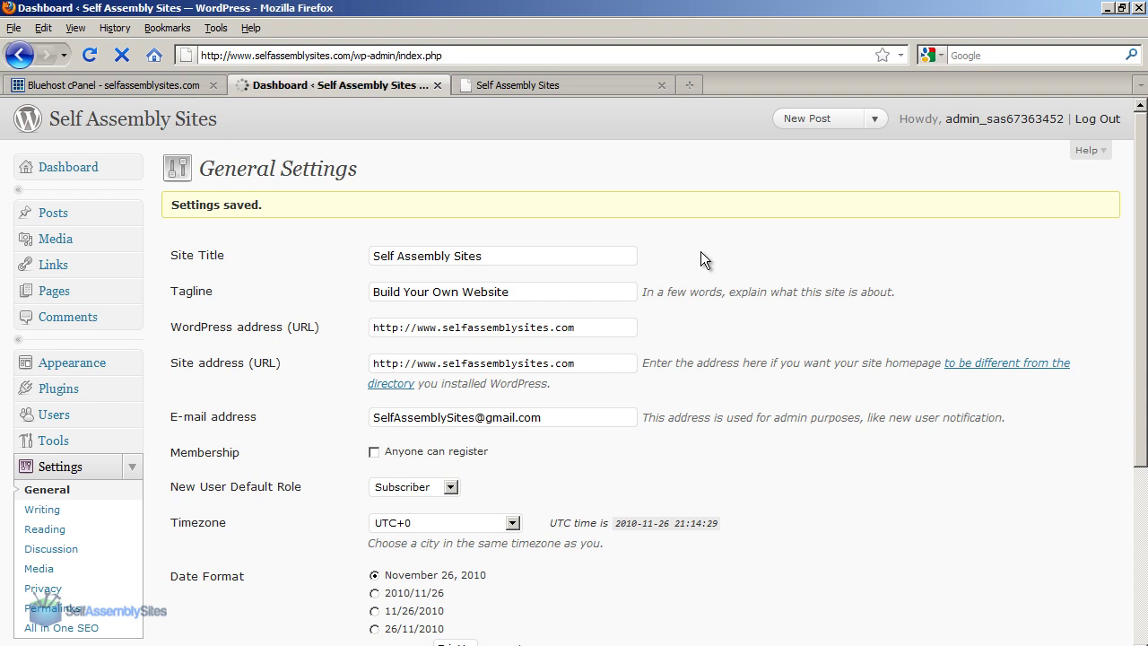
Step: Create and publish a new page titled "Contact" with the body text "Contact Page Placeholder"
left_click(128, 350)
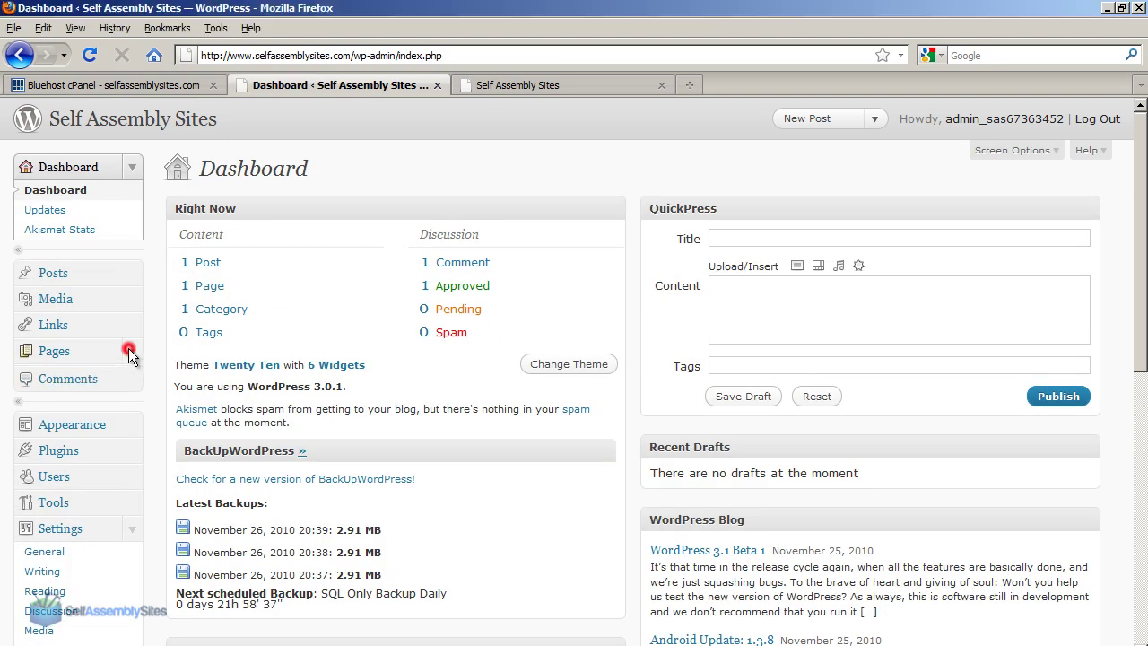
left_click(49, 374)
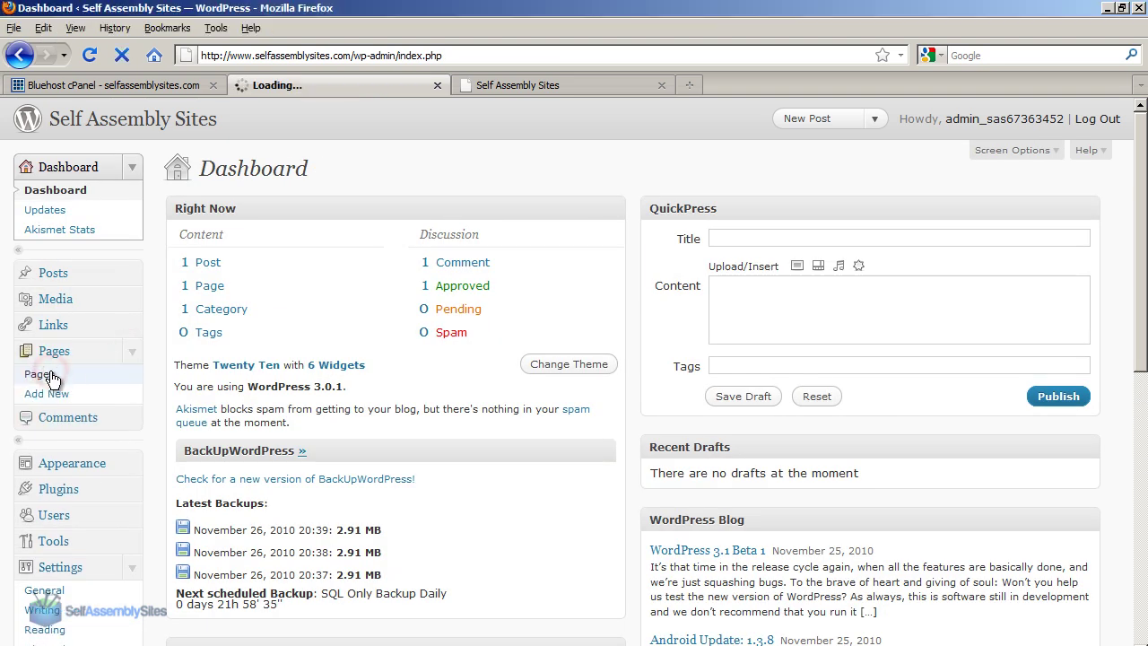
mouse_move(220, 315)
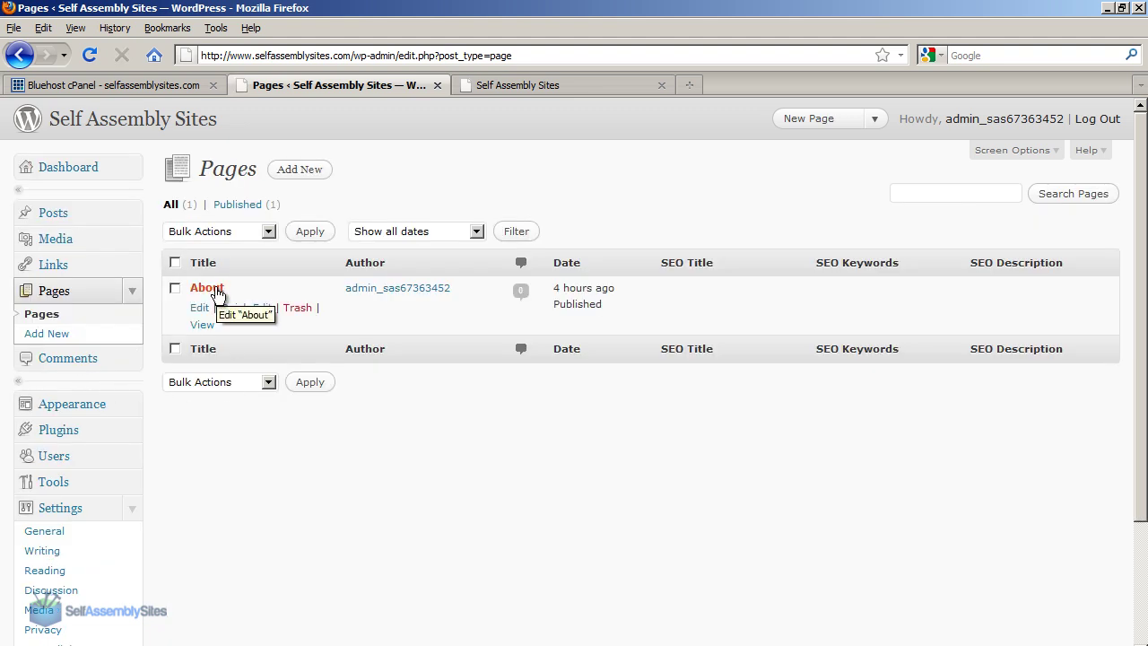
left_click(296, 172)
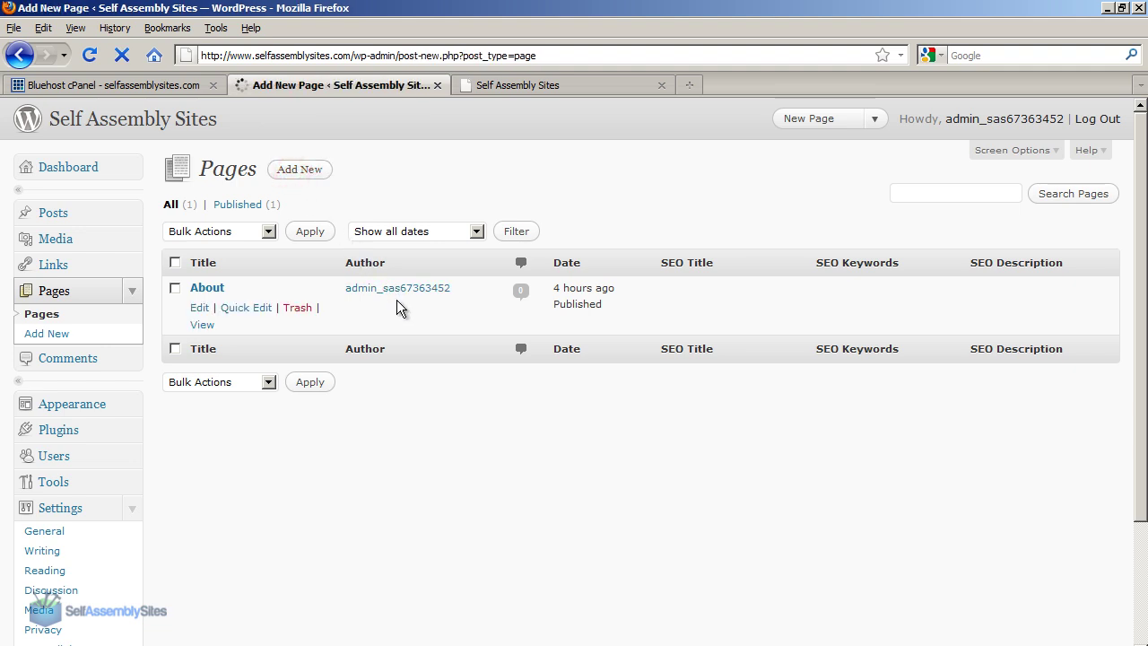
type("Contact")
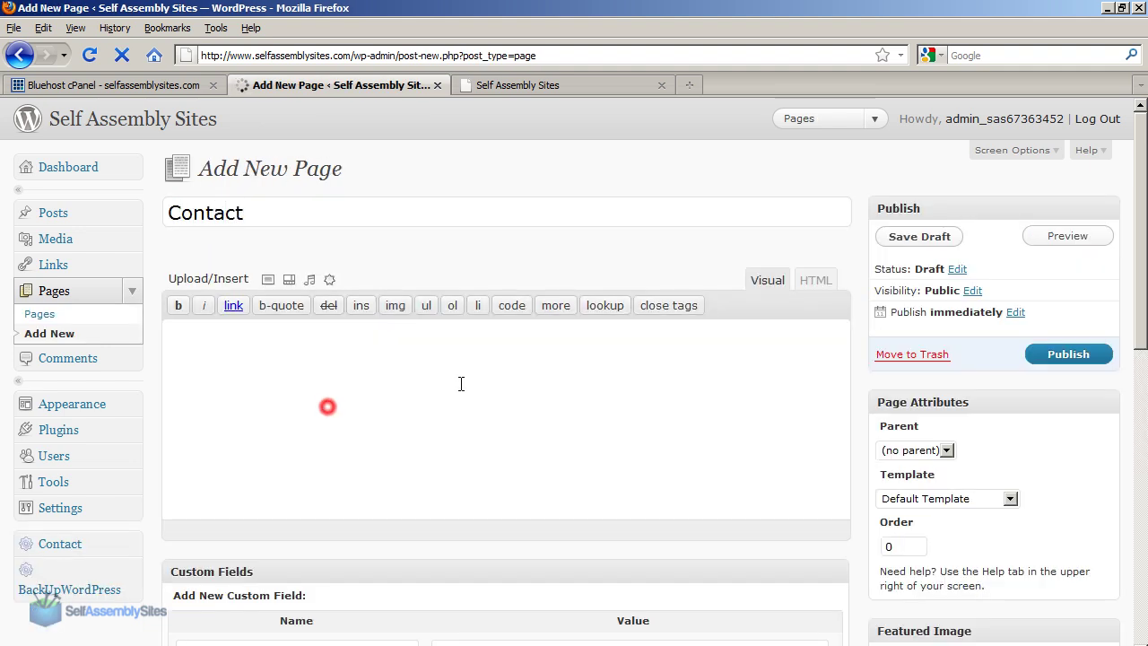
left_click(459, 383)
type("Contact Page Placeholder")
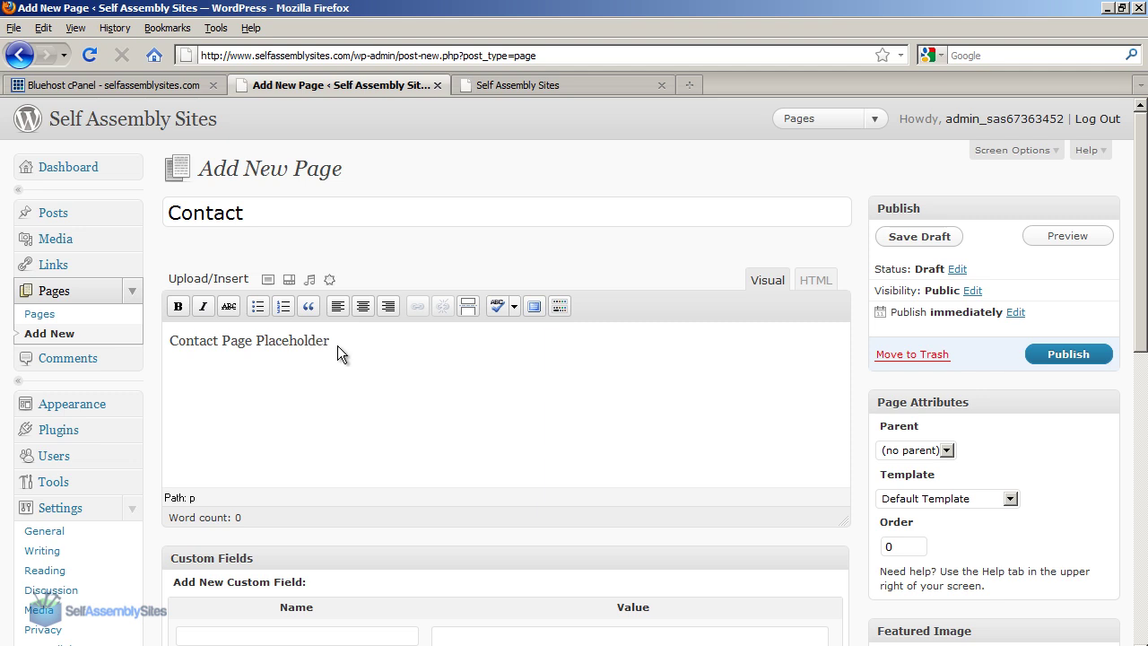
left_click_drag(339, 344, 47, 330)
left_click(320, 372)
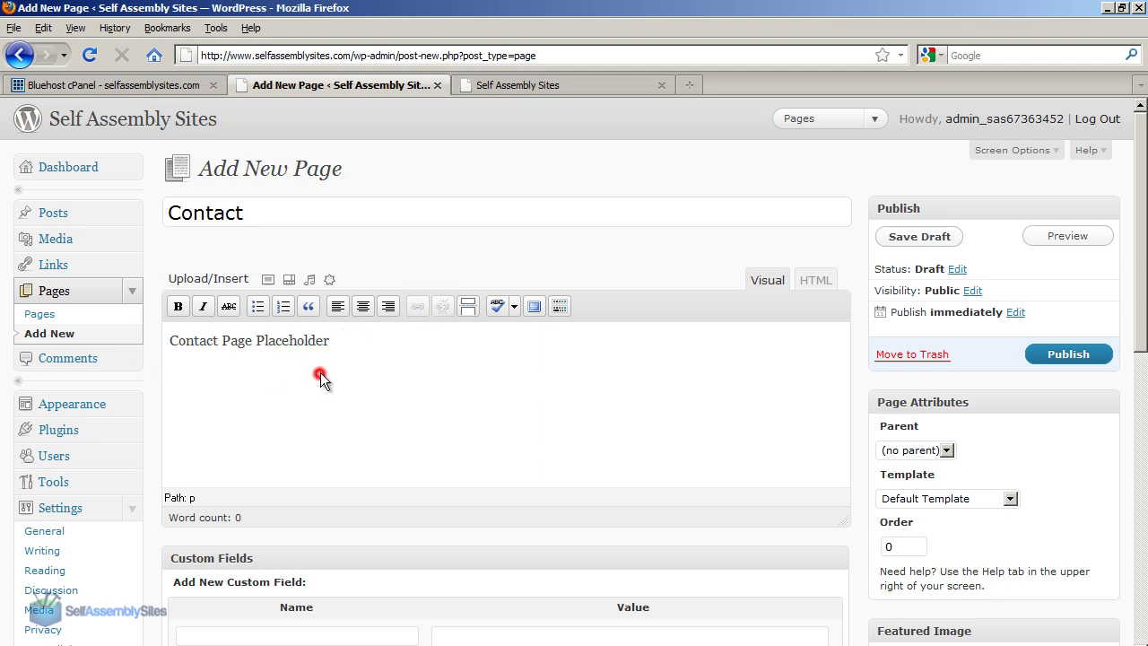
left_click(1074, 359)
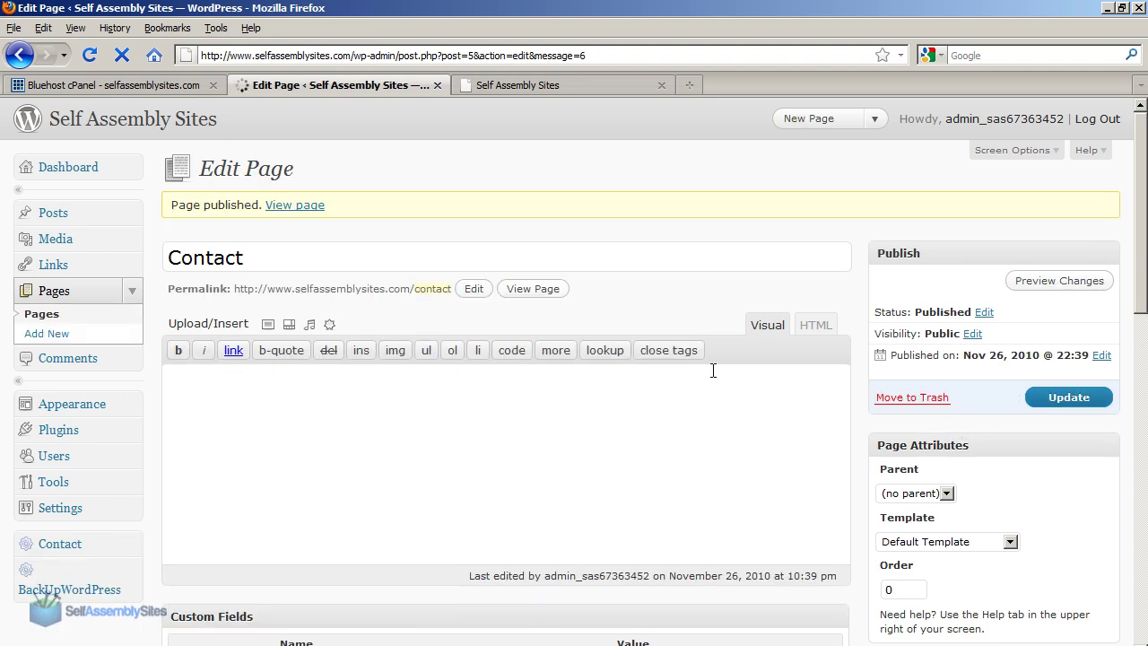
Step: Create and publish a new page titled "Services" with the body text "Services Page Placeholder", keeping the permalink slug services
left_click(49, 332)
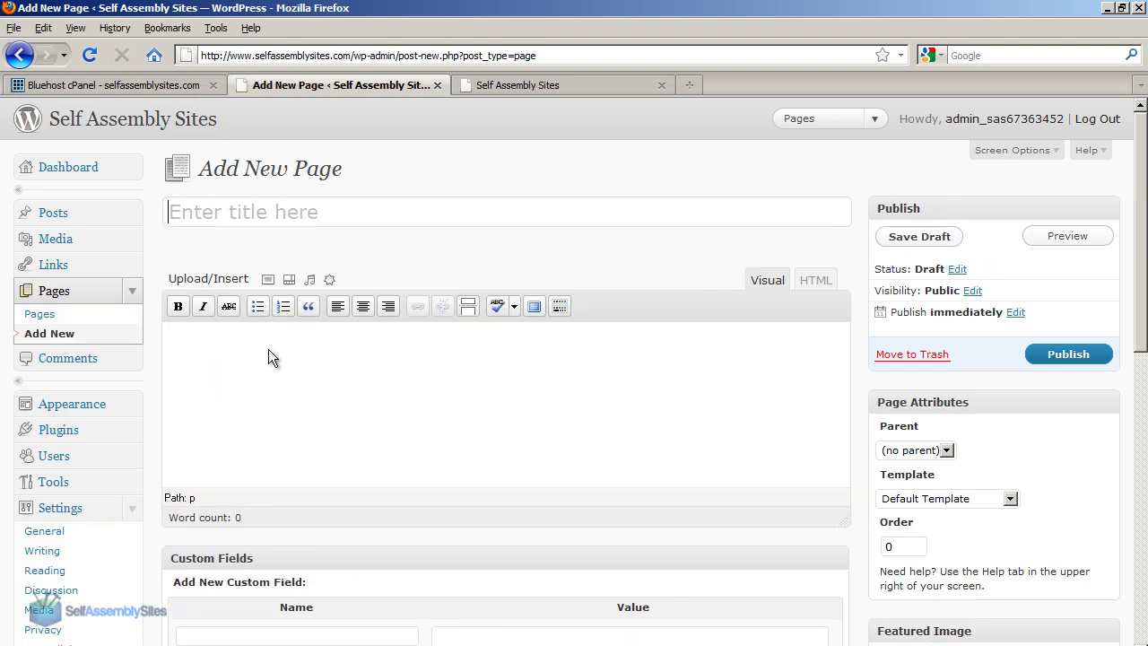
type("Services")
left_click(266, 353)
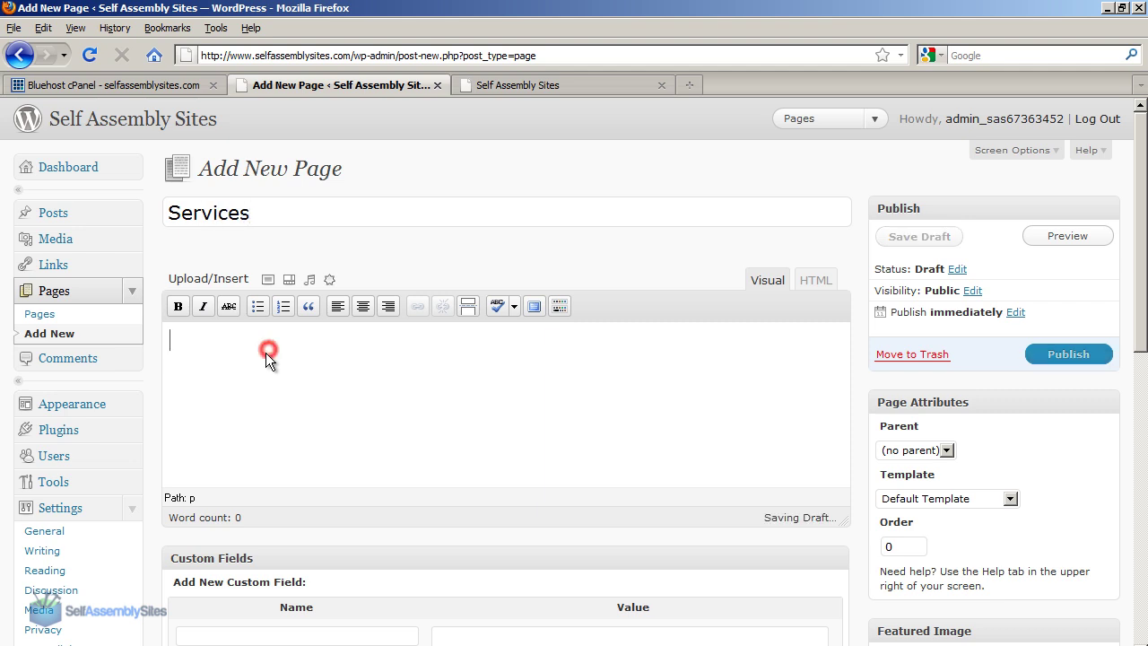
type("Services Page Placeholder")
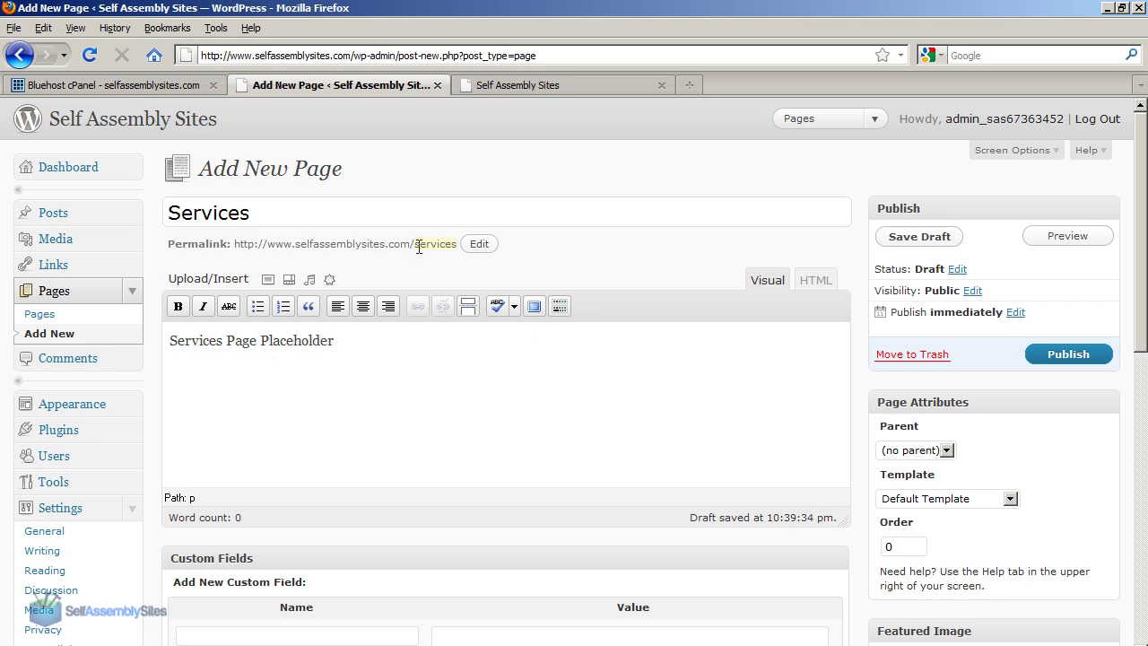
left_click(438, 245)
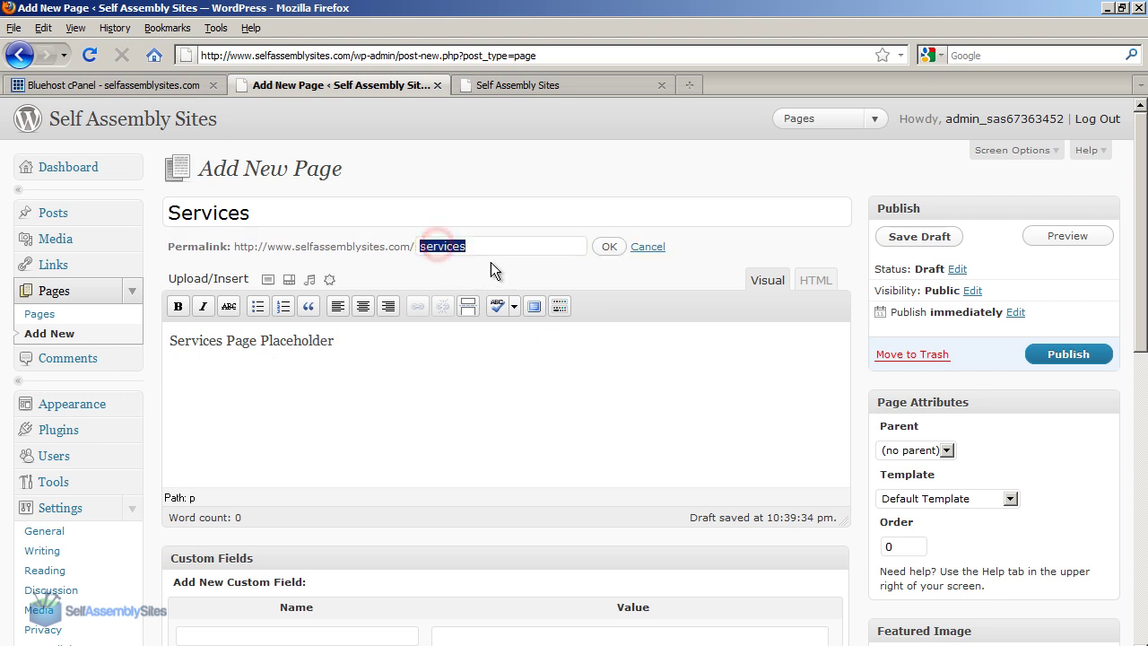
left_click(532, 244)
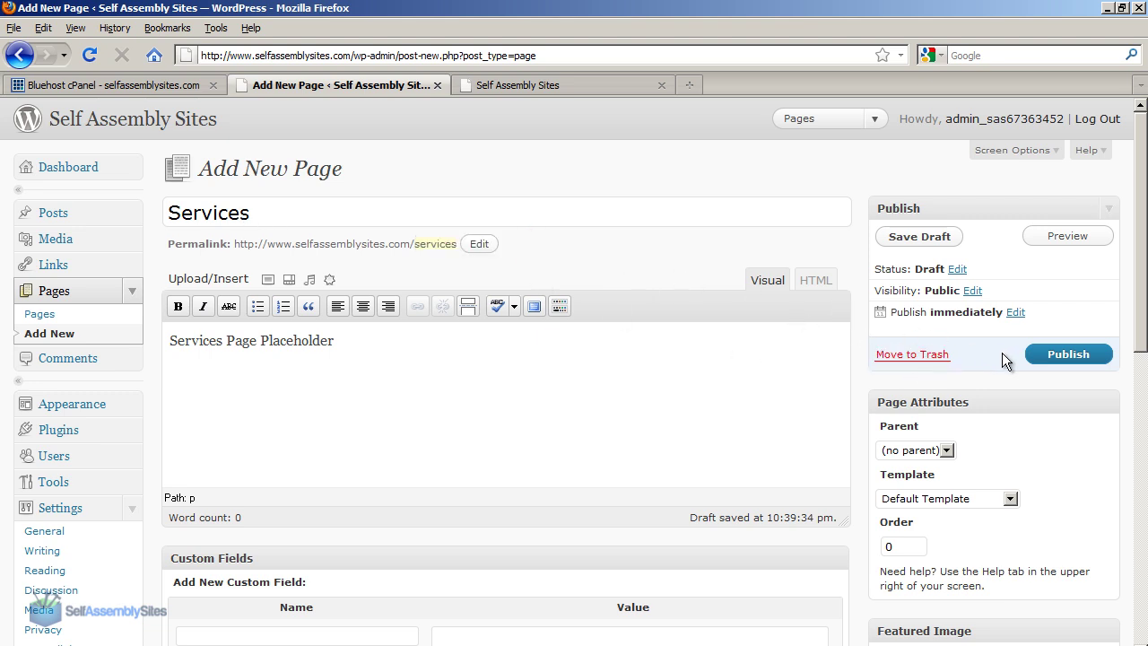
left_click(1045, 354)
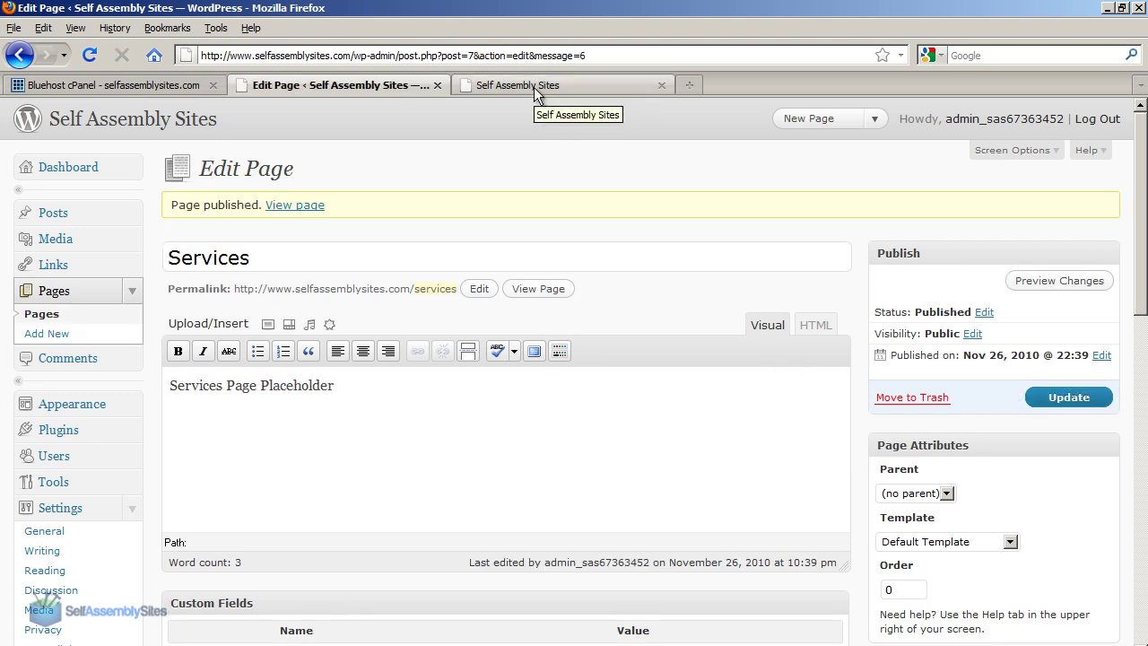
Step: Reload the public site to check the Contact and Services entries in its navigation bar, and return to the page editor
left_click(534, 87)
left_click(95, 56)
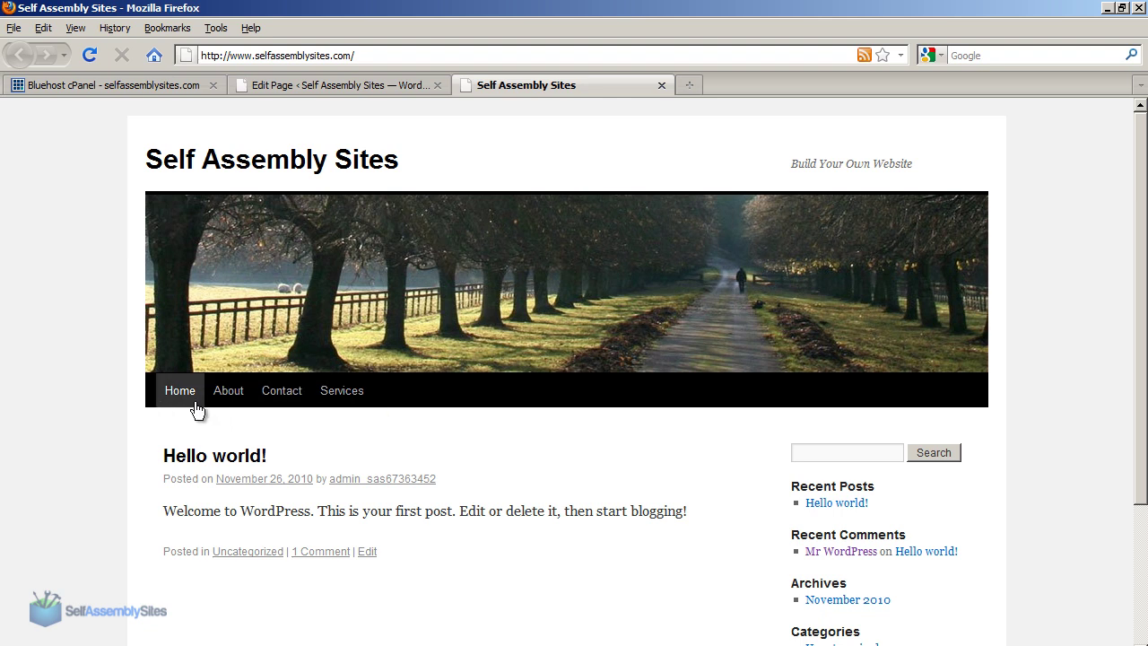
left_click(382, 88)
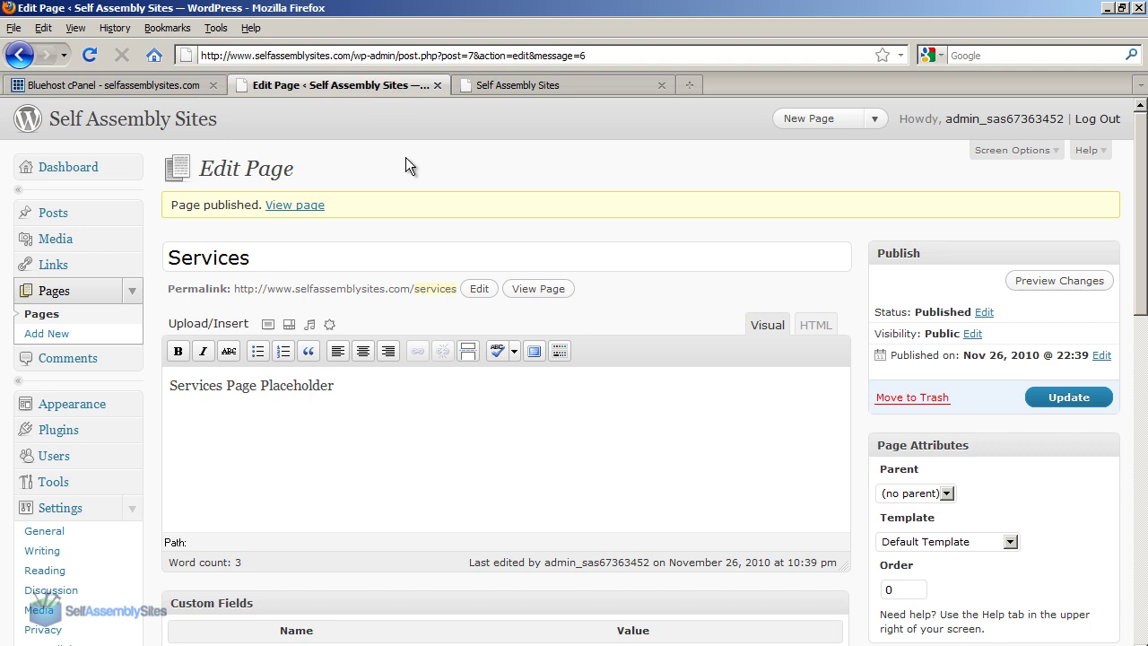
Step: Create and publish a new page titled "Home" with the body text "Home Page Placeholder"
right_click(164, 328)
left_click(46, 332)
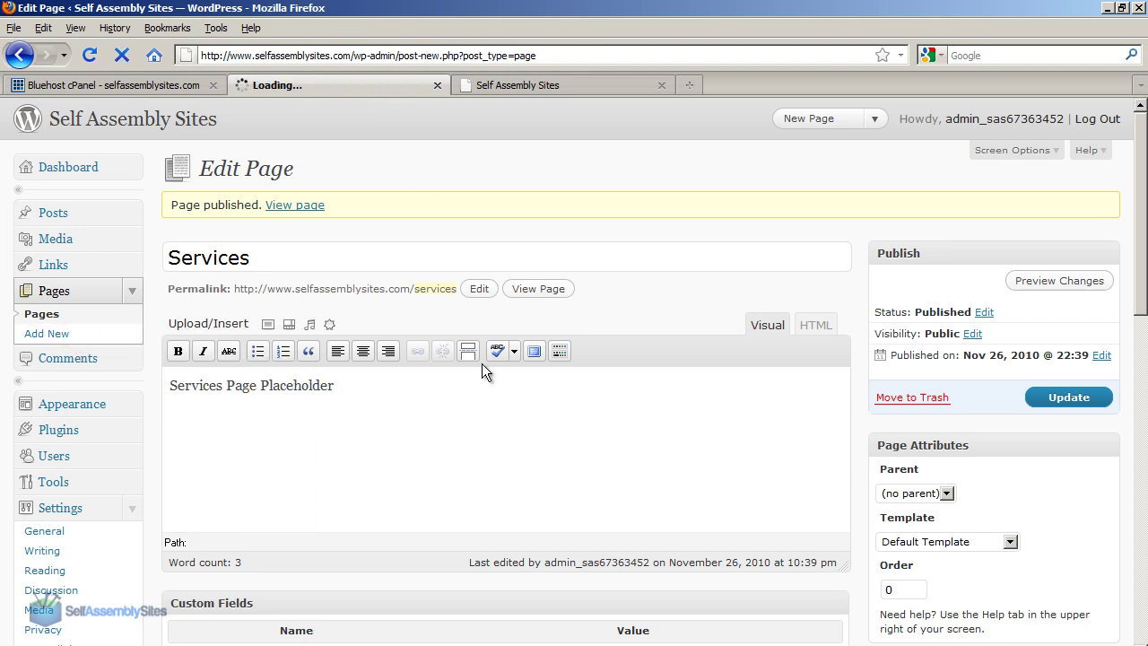
type("H")
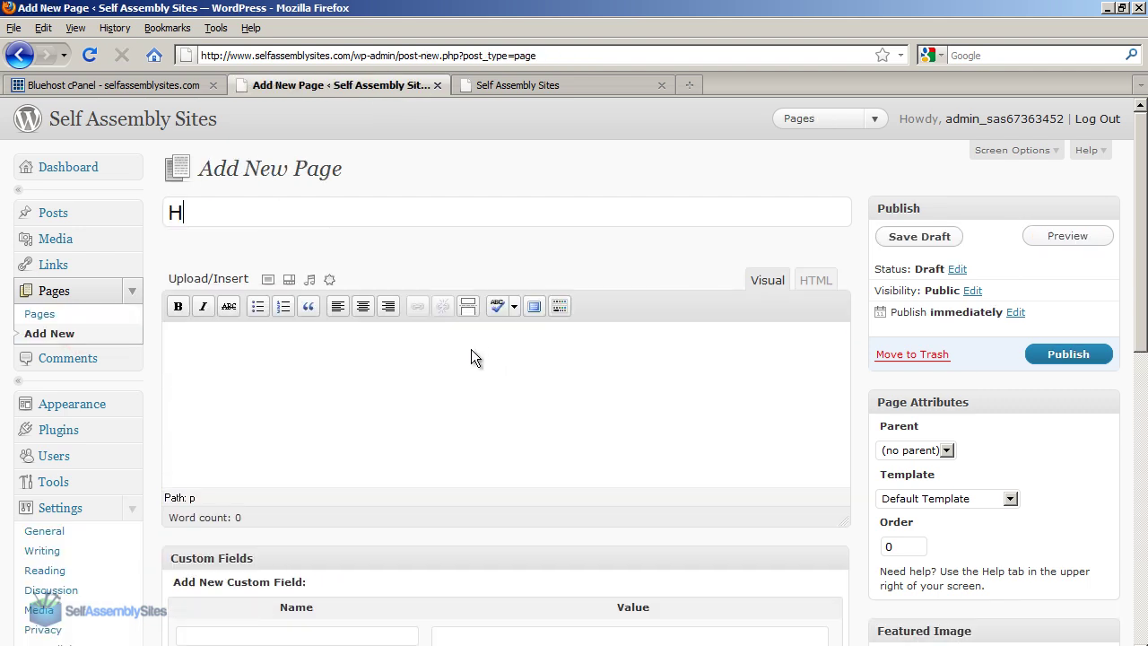
type("ome")
left_click(471, 349)
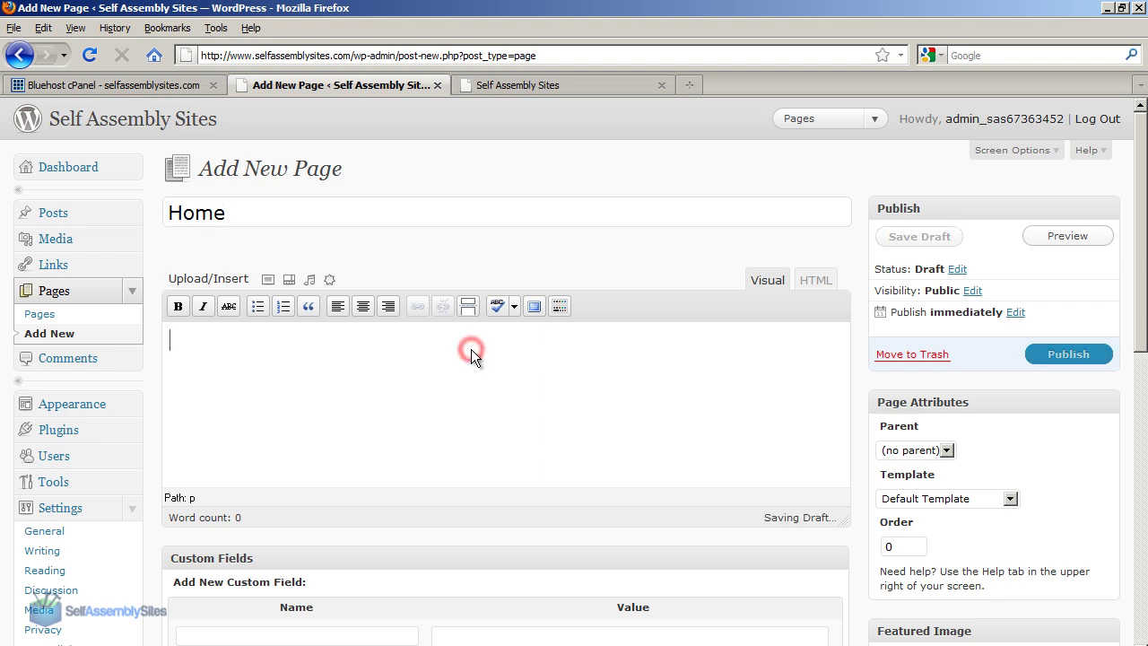
type("Home Page Placeholder")
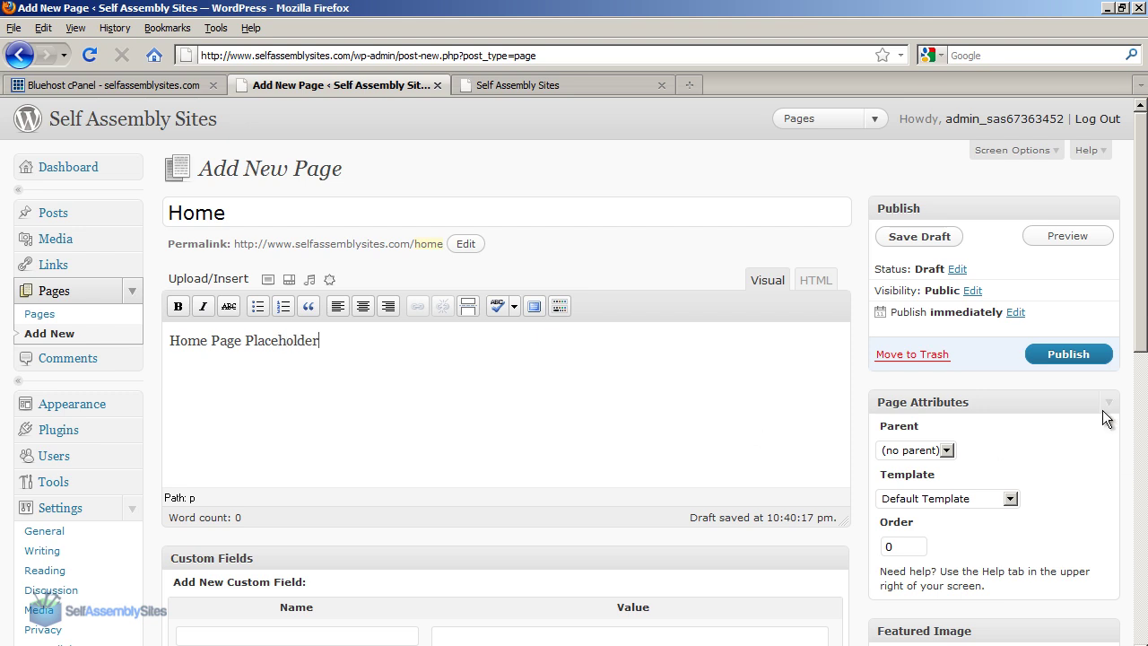
left_click(1074, 354)
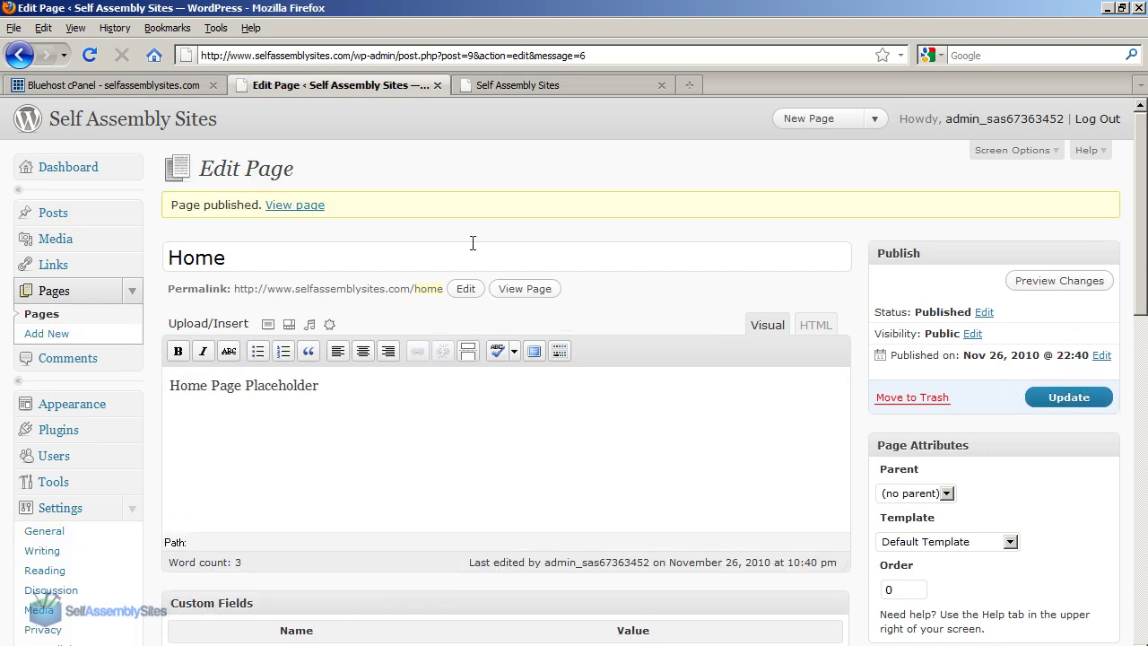
Step: Reload the public site to check how the Home page is listed in the navigation bar, and return to the editor
left_click(509, 89)
left_click(90, 55)
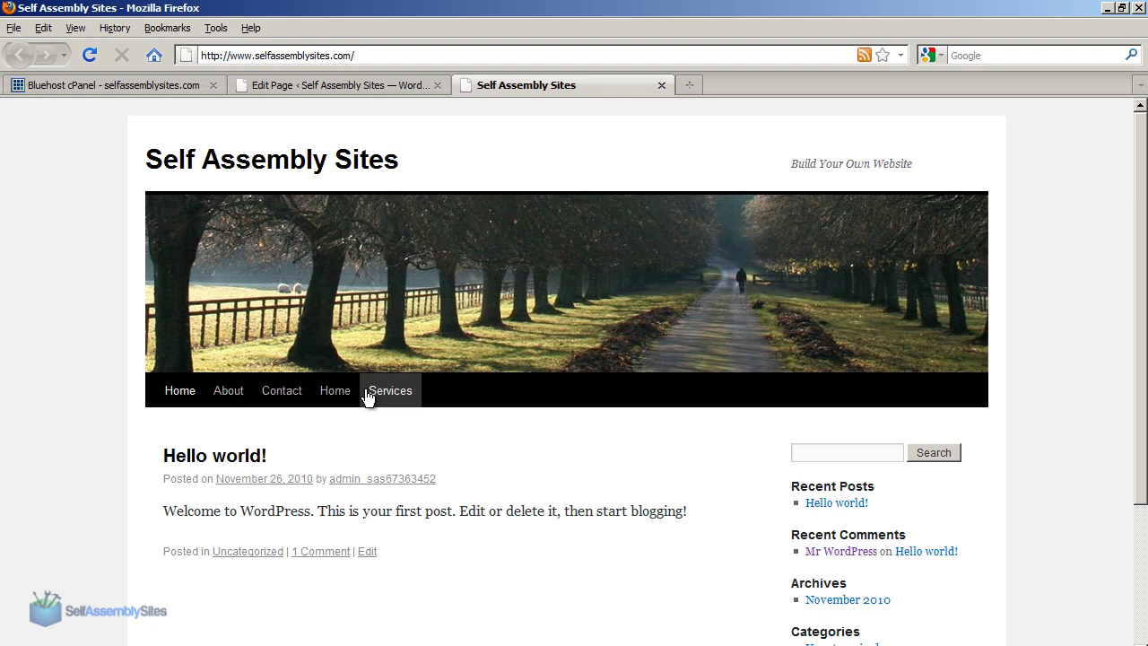
left_click(325, 86)
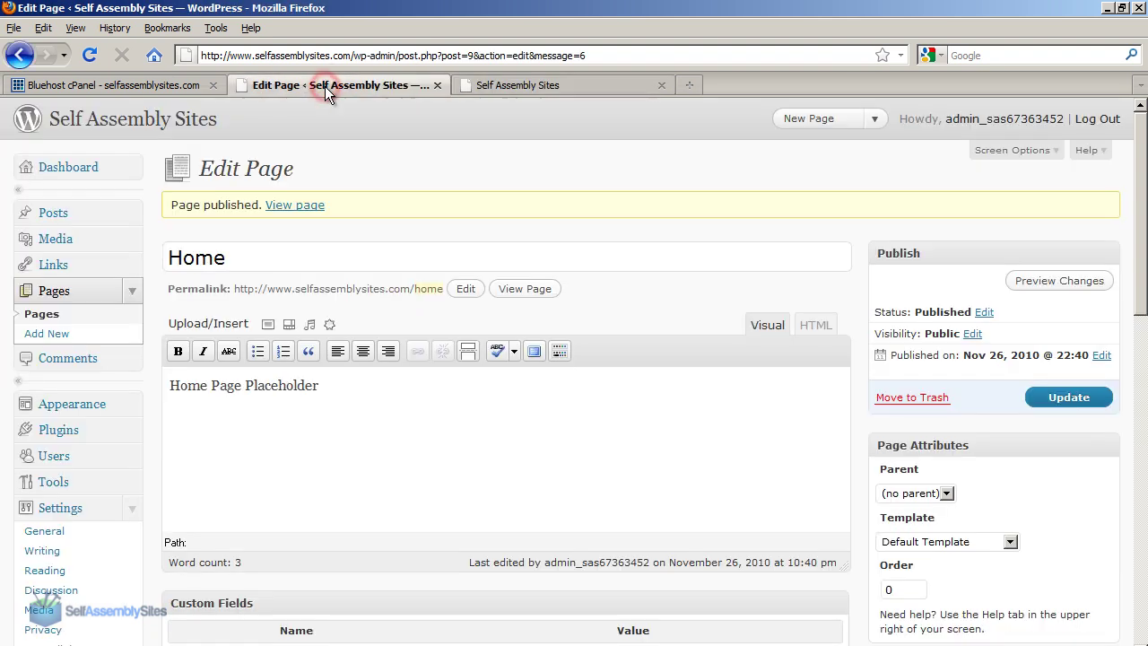
Step: Create and publish a new page titled "Blog" with the body text "Blog Placeholder"
left_click(48, 338)
type("Blog")
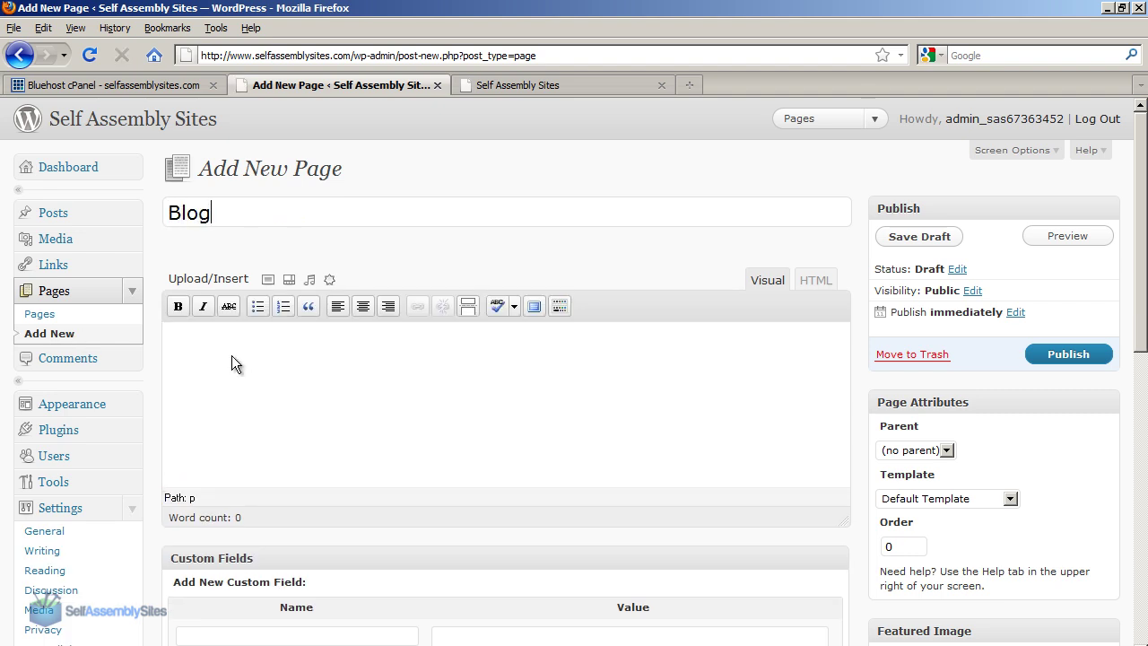
left_click(285, 381)
type("Blog Placeholder")
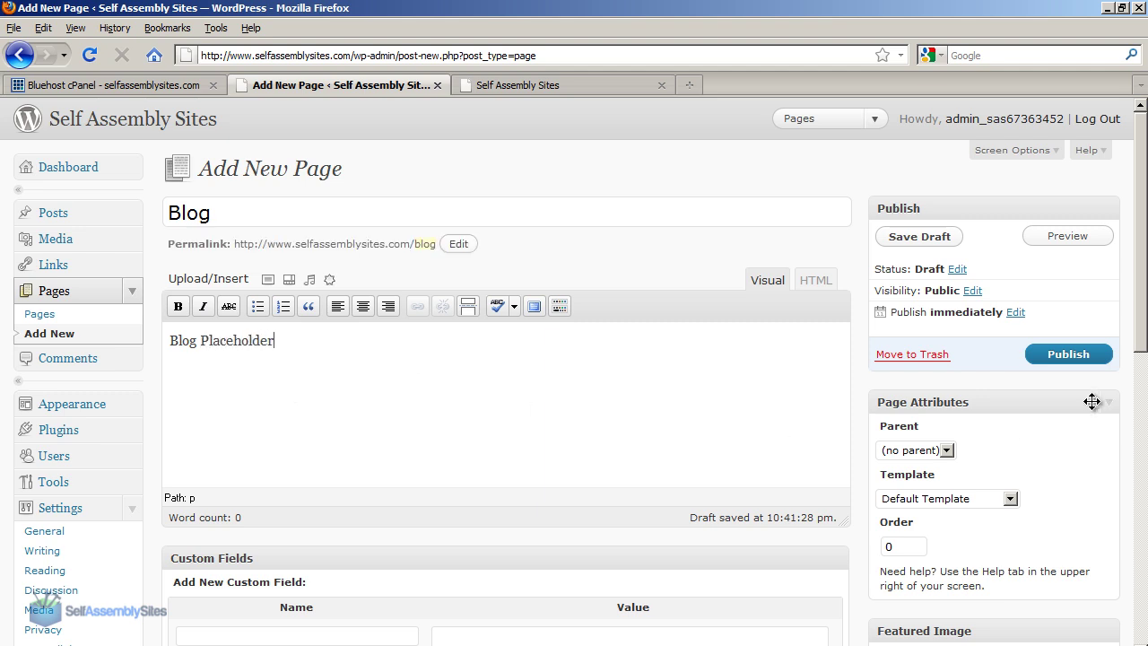
left_click(1068, 354)
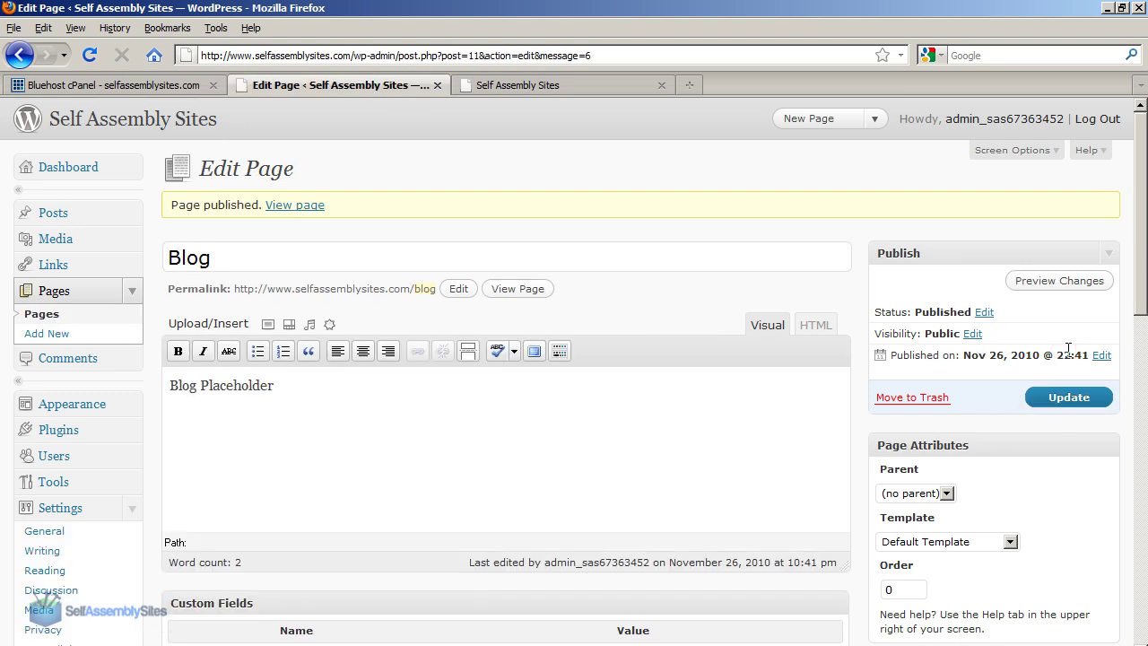
Step: View the published Blog page on the site and return to its editor
left_click(278, 205)
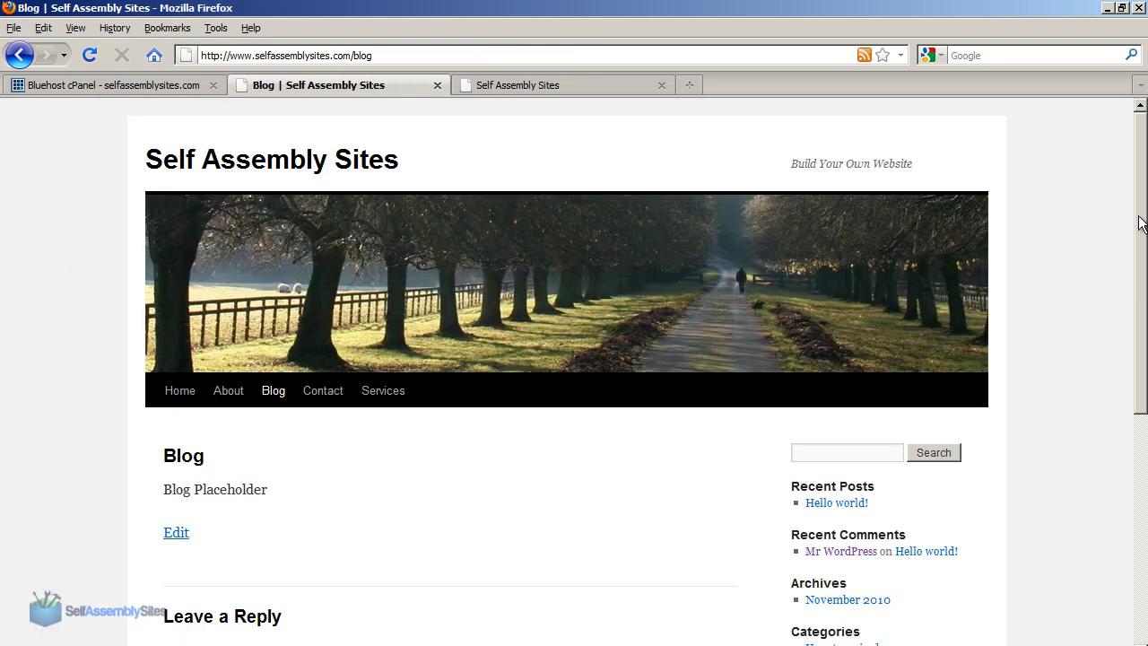
mouse_move(1141, 223)
left_mouse_down()
mouse_move(1135, 346)
mouse_move(1137, 219)
left_mouse_up()
left_click(19, 56)
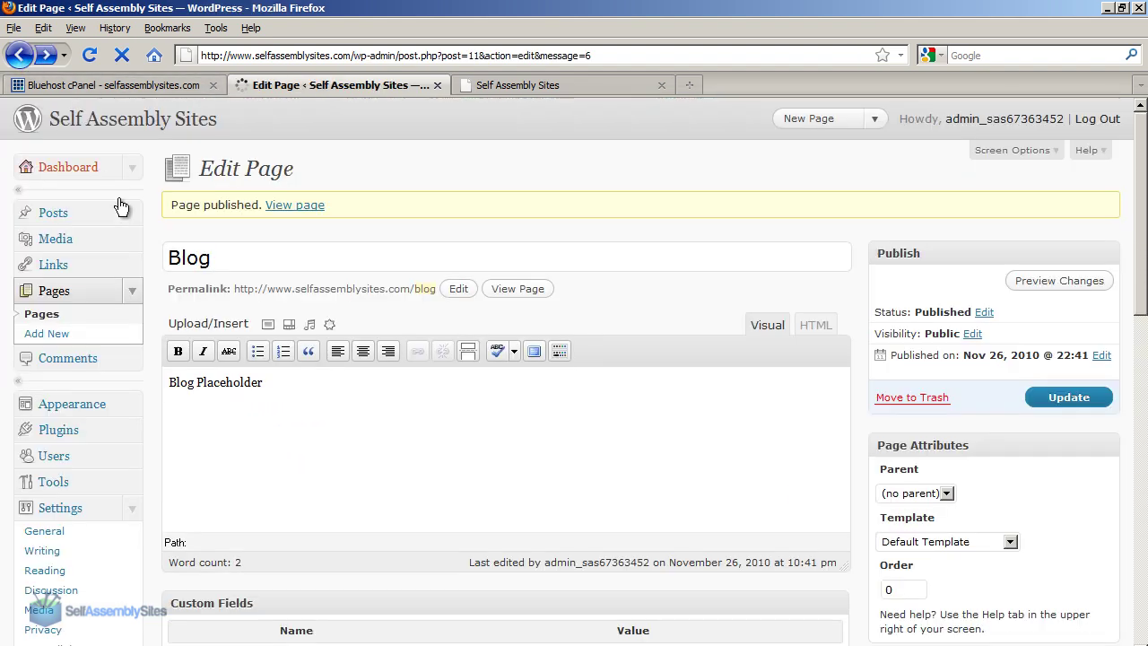
Step: Set the posts page to Blog in the Reading Settings and save the changes
left_click(41, 571)
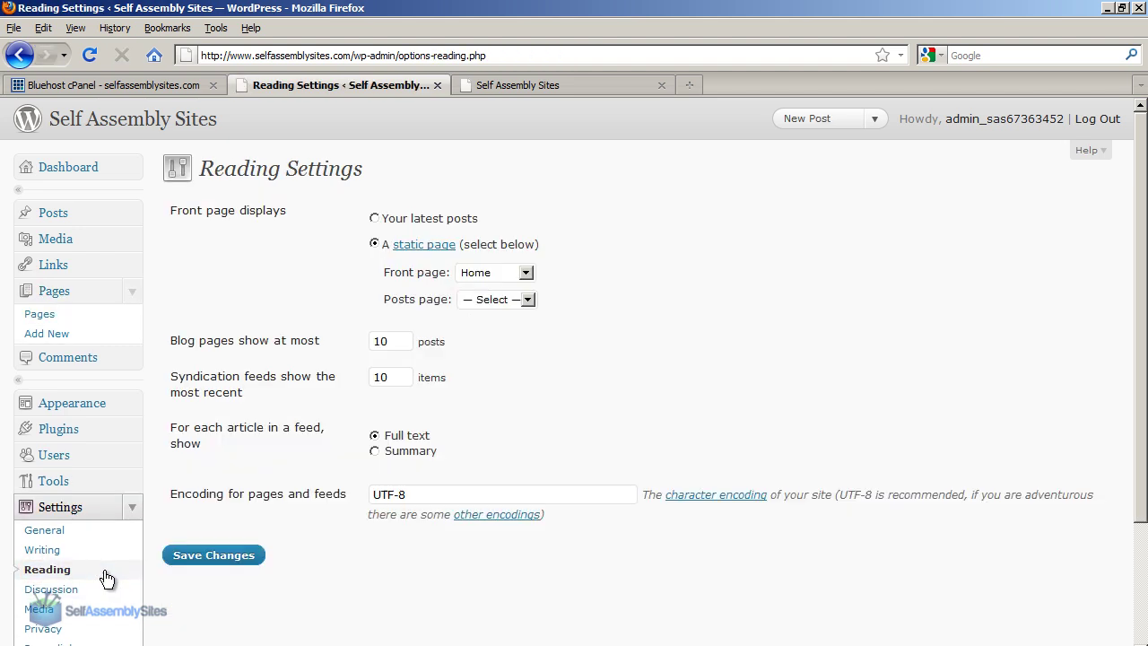
left_click(486, 303)
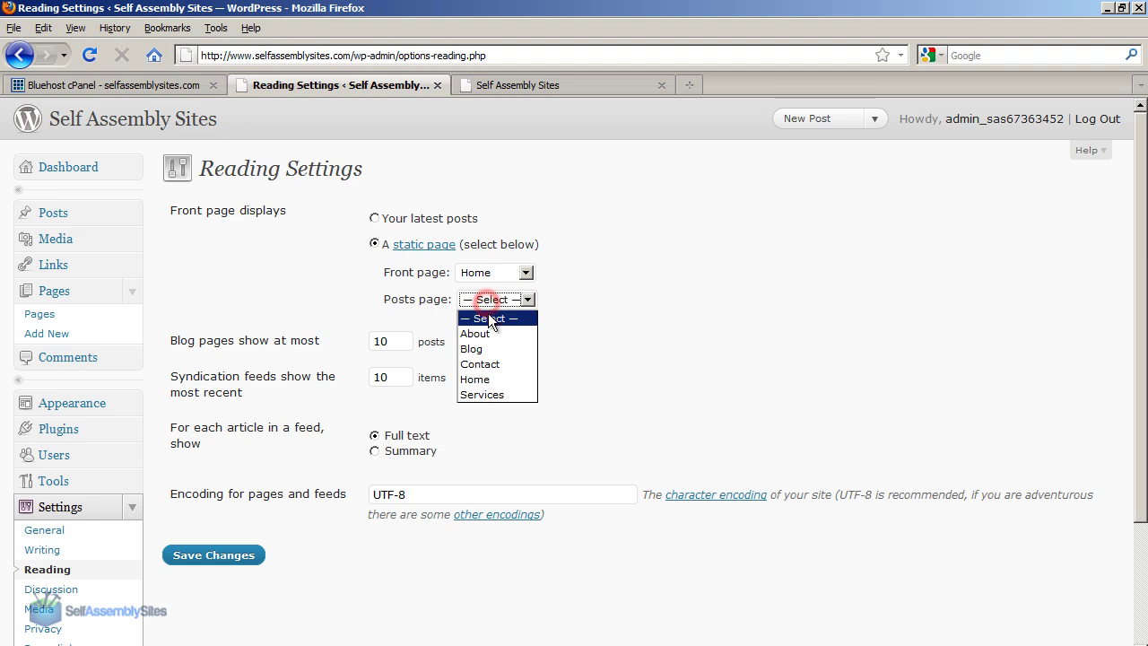
left_click(480, 347)
left_click(206, 556)
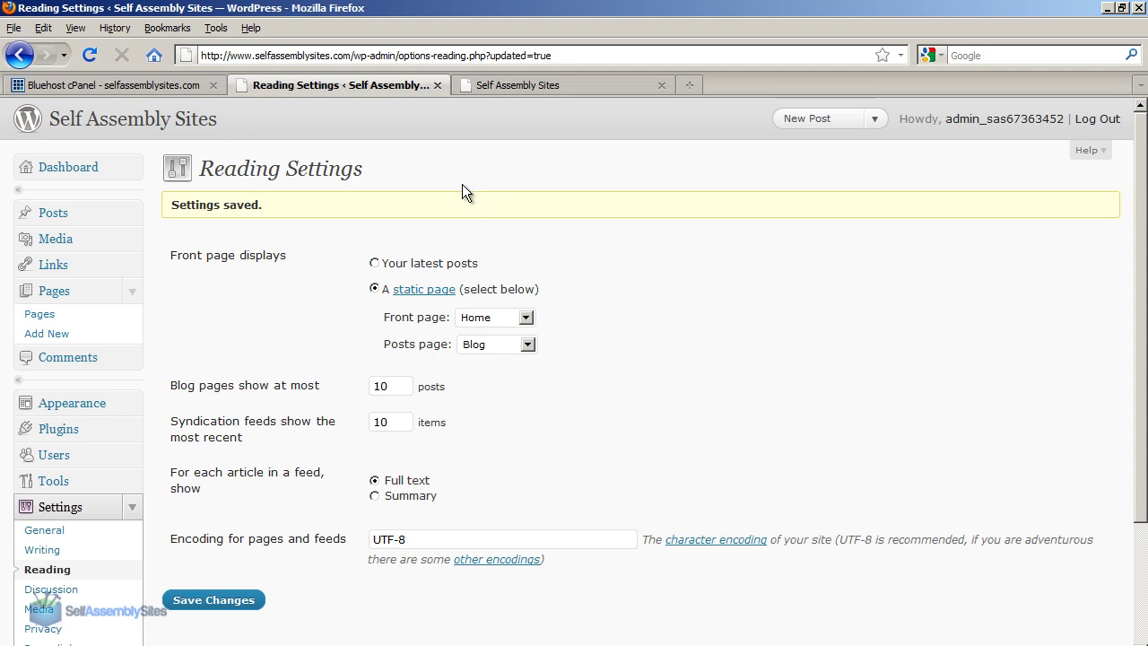
Step: Reload the public site and examine its front page and the Blog page
left_click(476, 88)
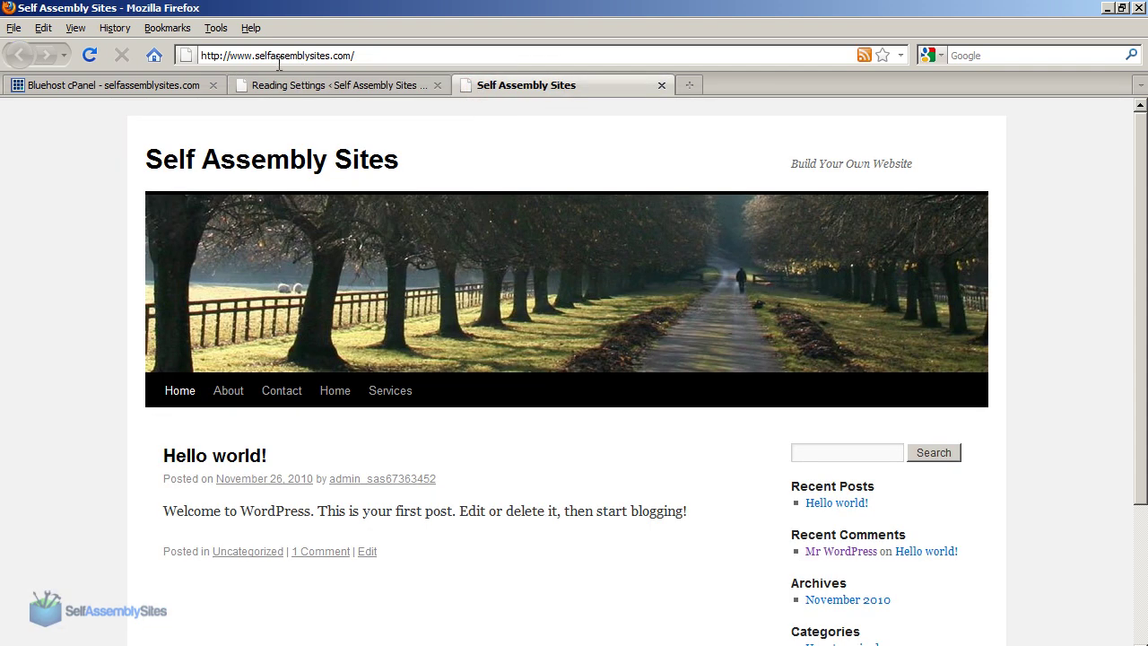
left_click(90, 56)
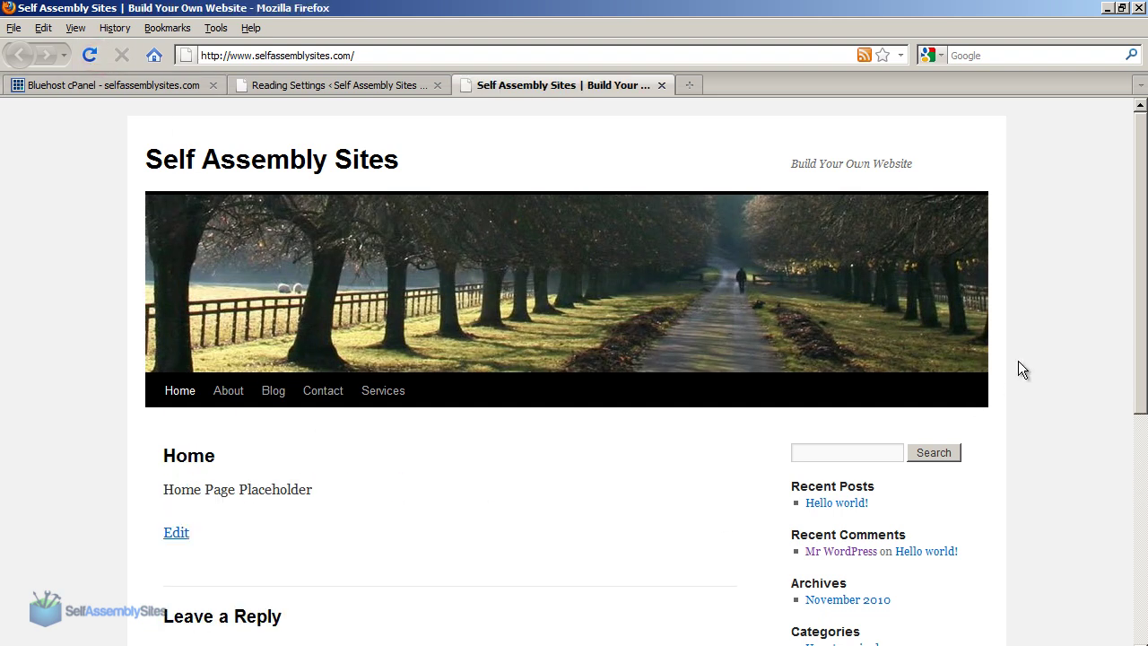
mouse_move(1137, 279)
left_mouse_down()
mouse_move(1137, 354)
mouse_move(1137, 279)
left_mouse_up()
left_click(274, 391)
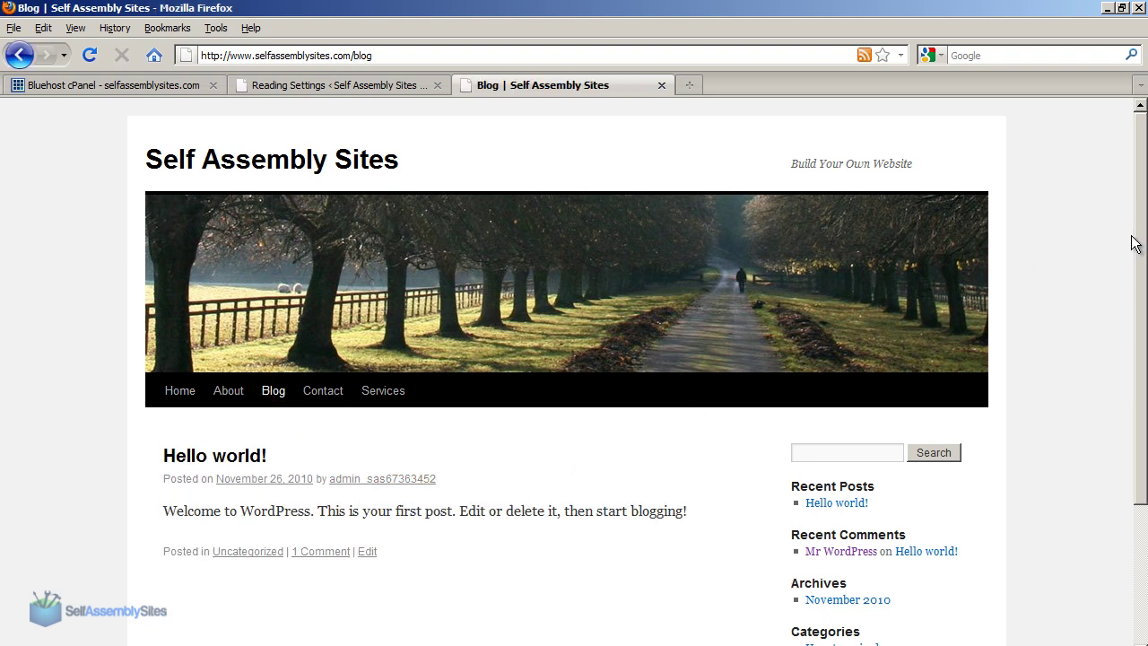
scroll(1136, 238, "down", 2)
scroll(1136, 225, "up", 2)
Step: Save the Reading Settings again and go to the admin Dashboard
left_click(345, 85)
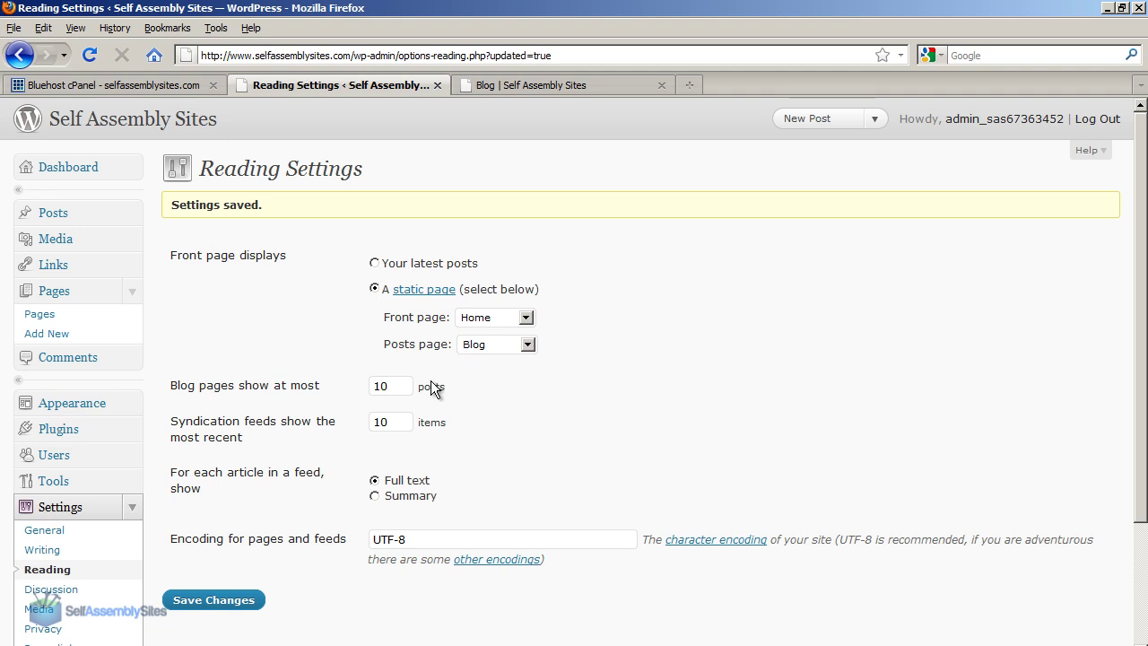
left_click(202, 600)
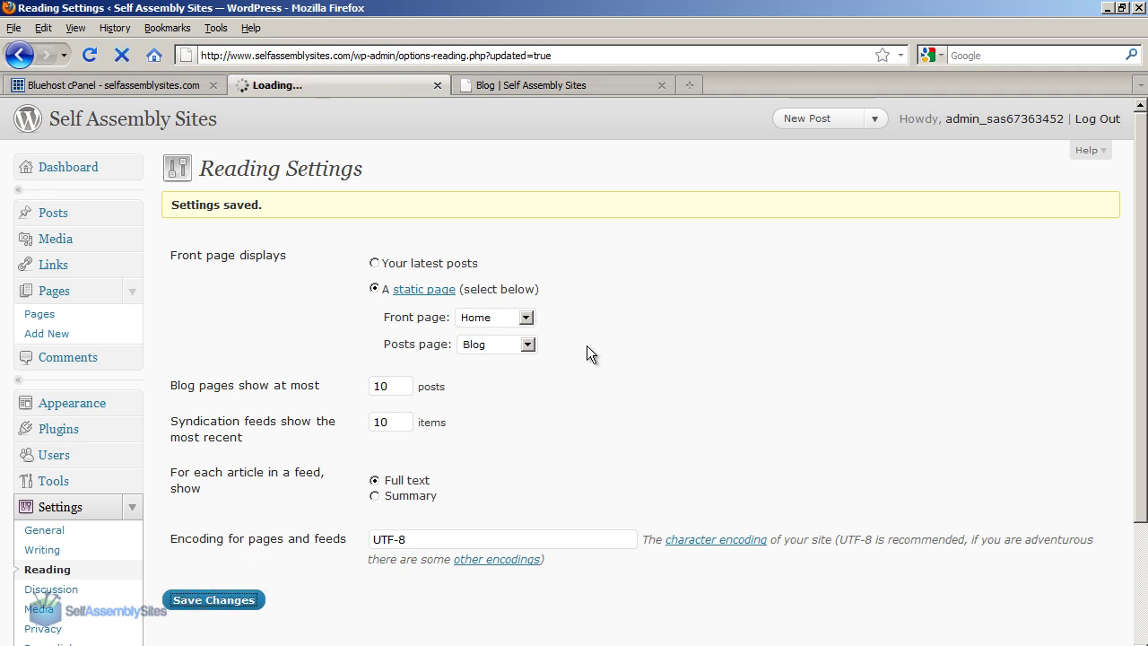
left_click(89, 169)
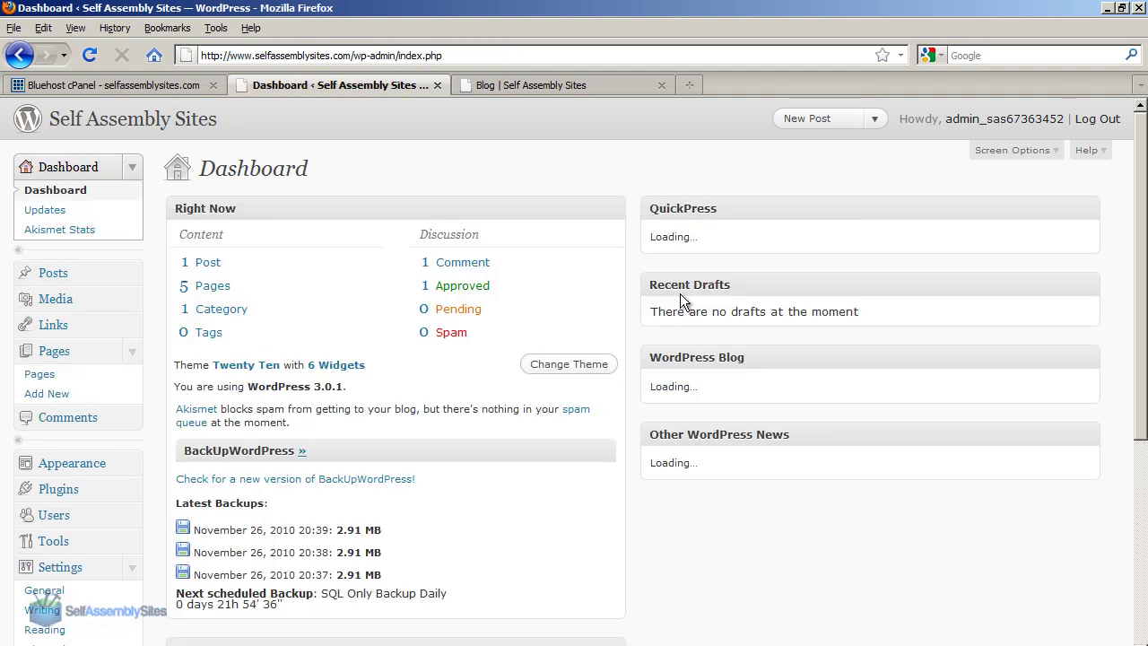
Step: Switch to the public site and open its home page from the Blog page
left_click(518, 85)
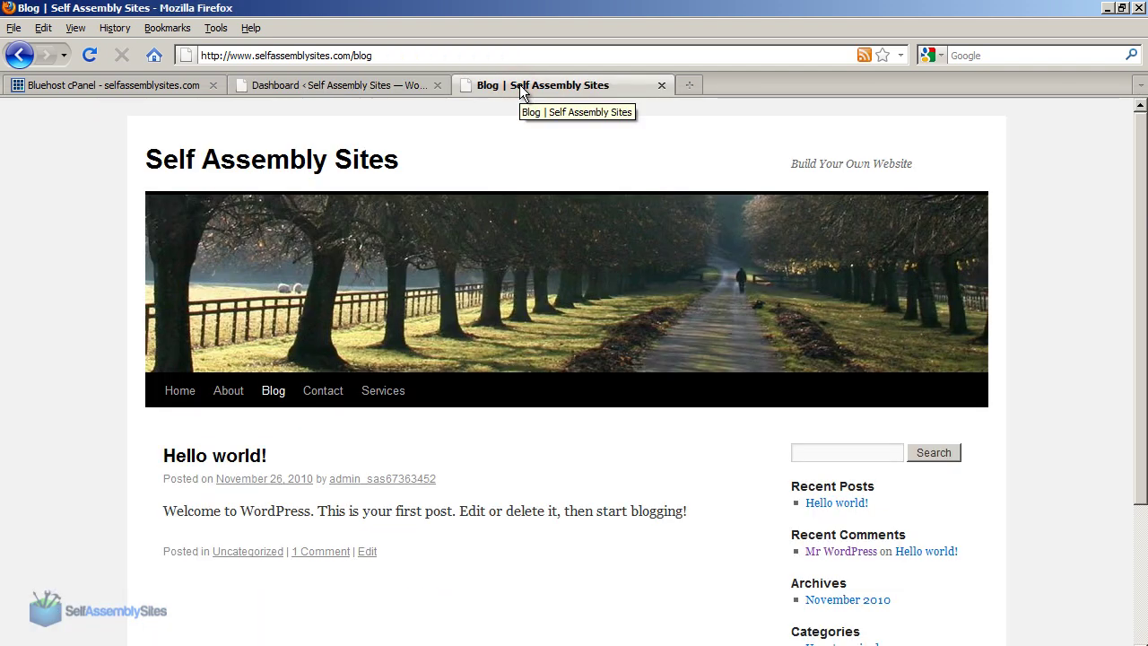
left_click(327, 161)
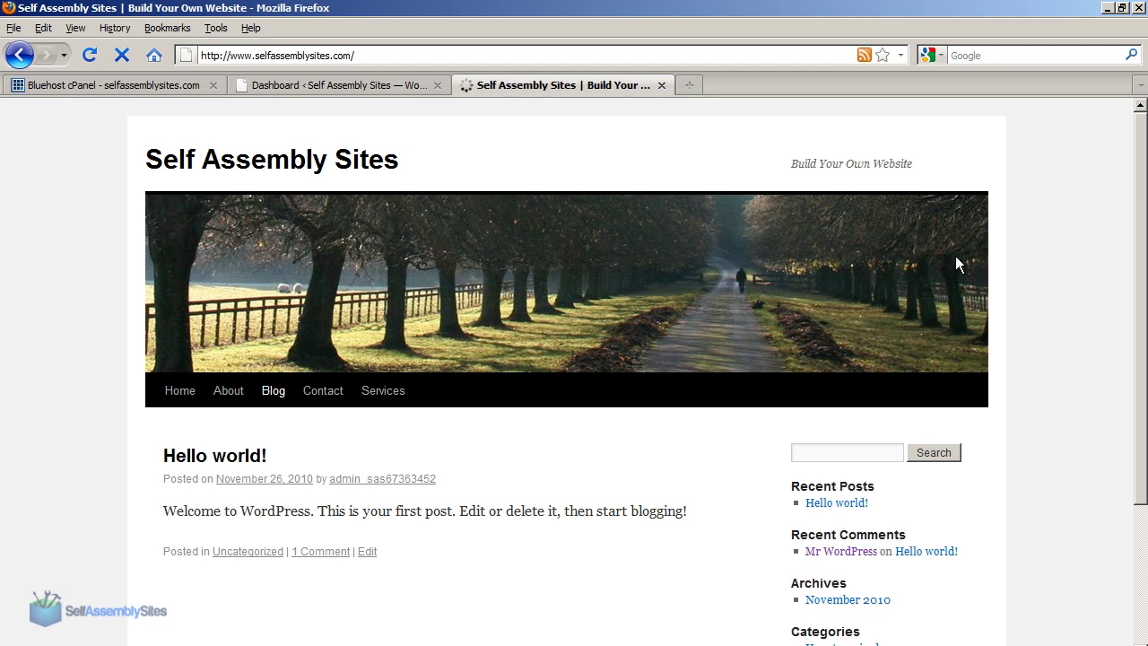